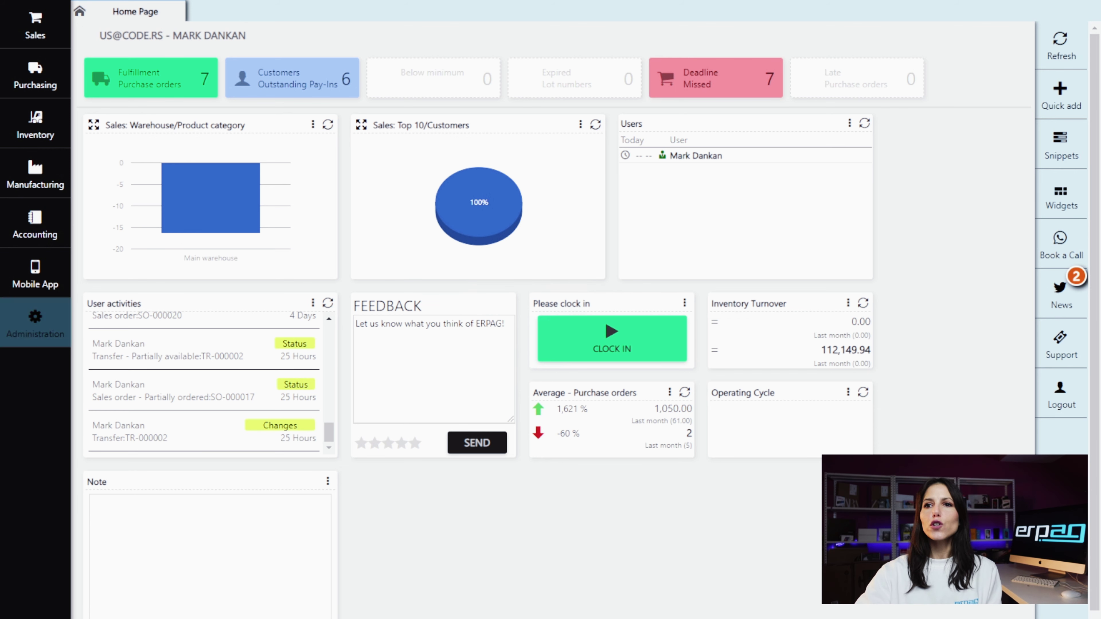
- Open the Users list from the Admin column of the Administration area
left_click(26, 325)
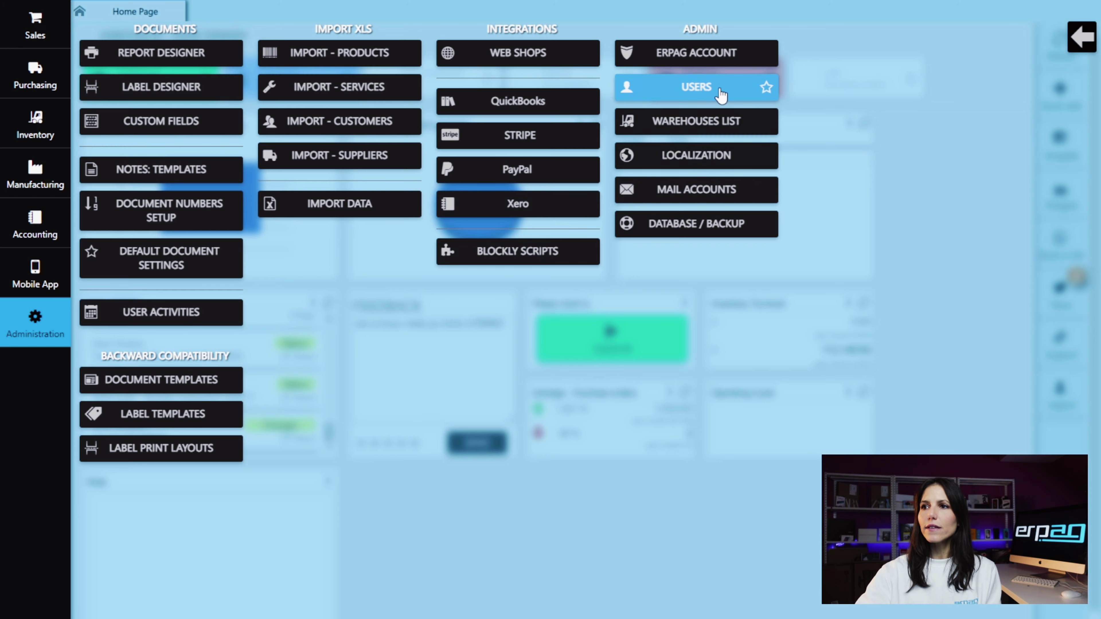
left_click(716, 89)
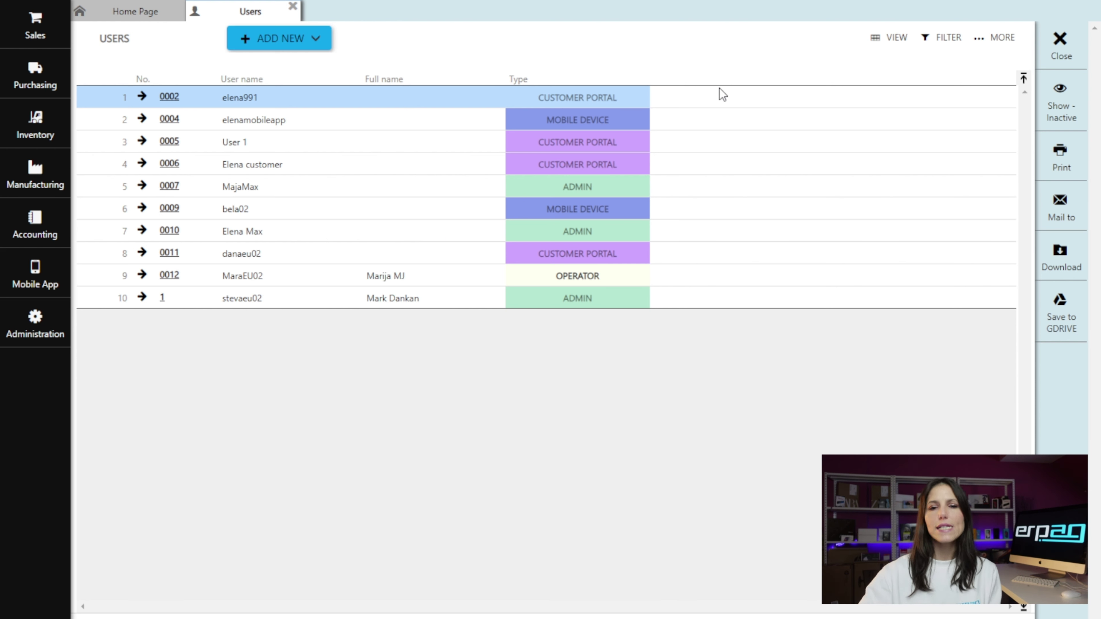
left_click(298, 40)
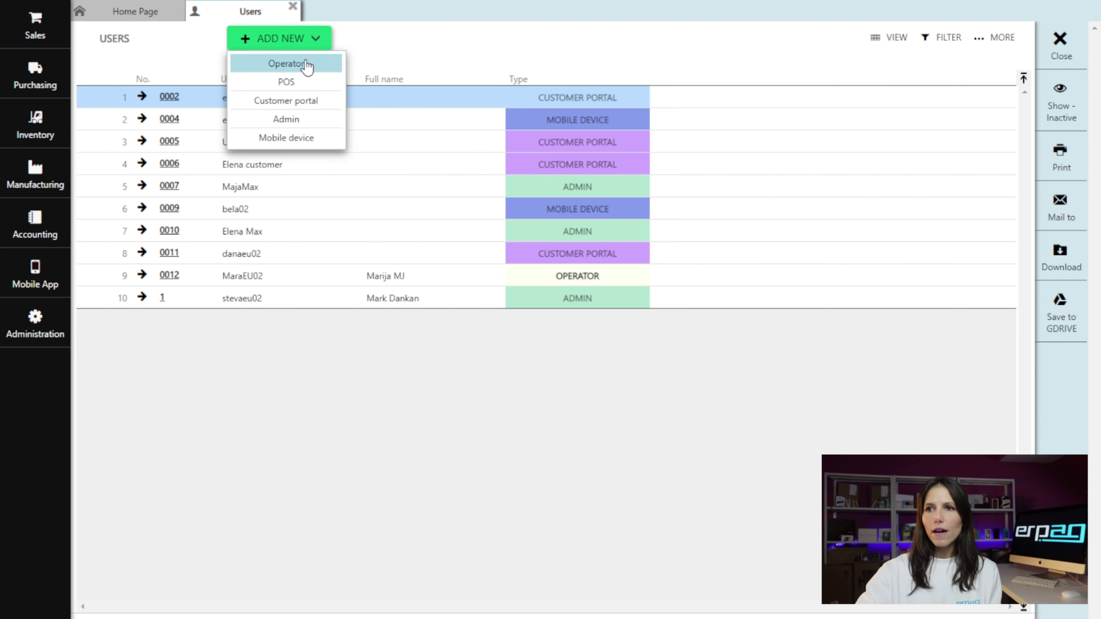
left_click(324, 127)
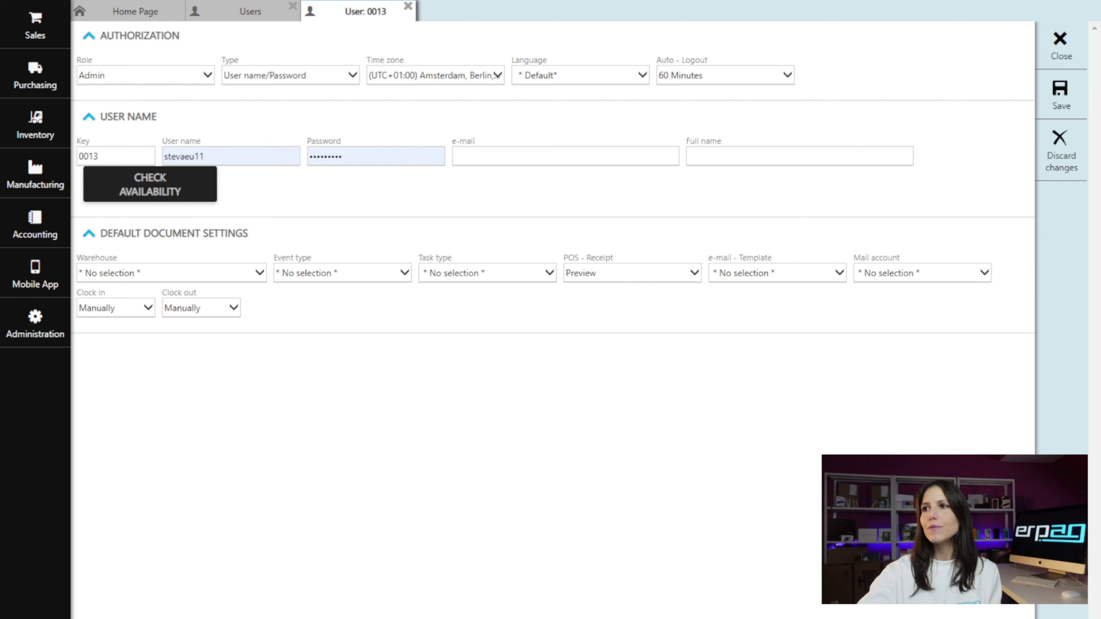
left_click(1060, 44)
left_click(510, 348)
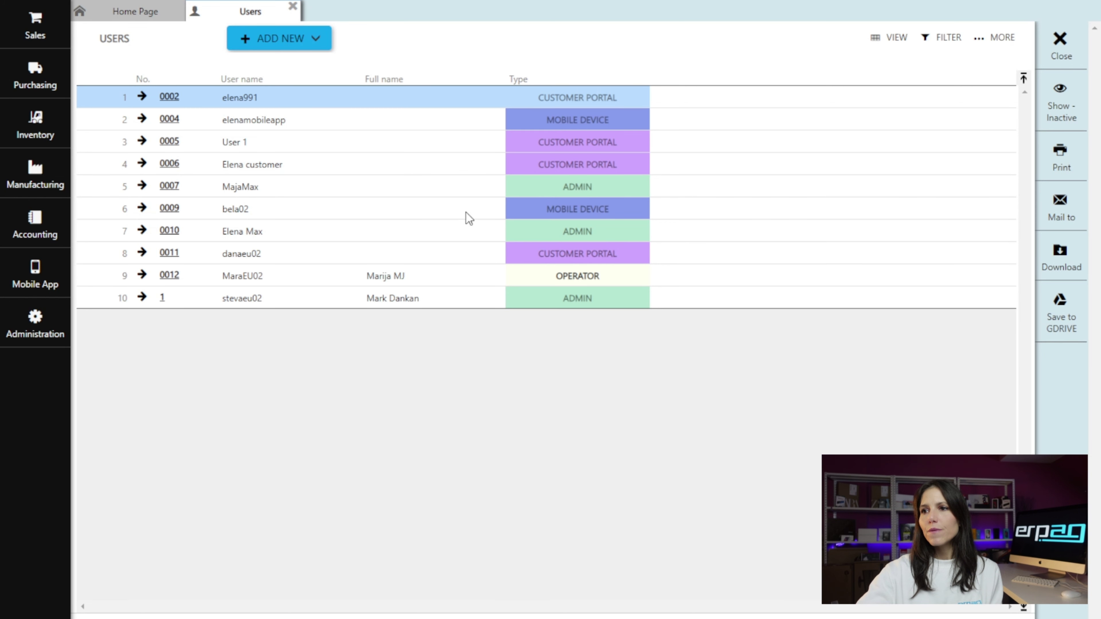
left_click(306, 44)
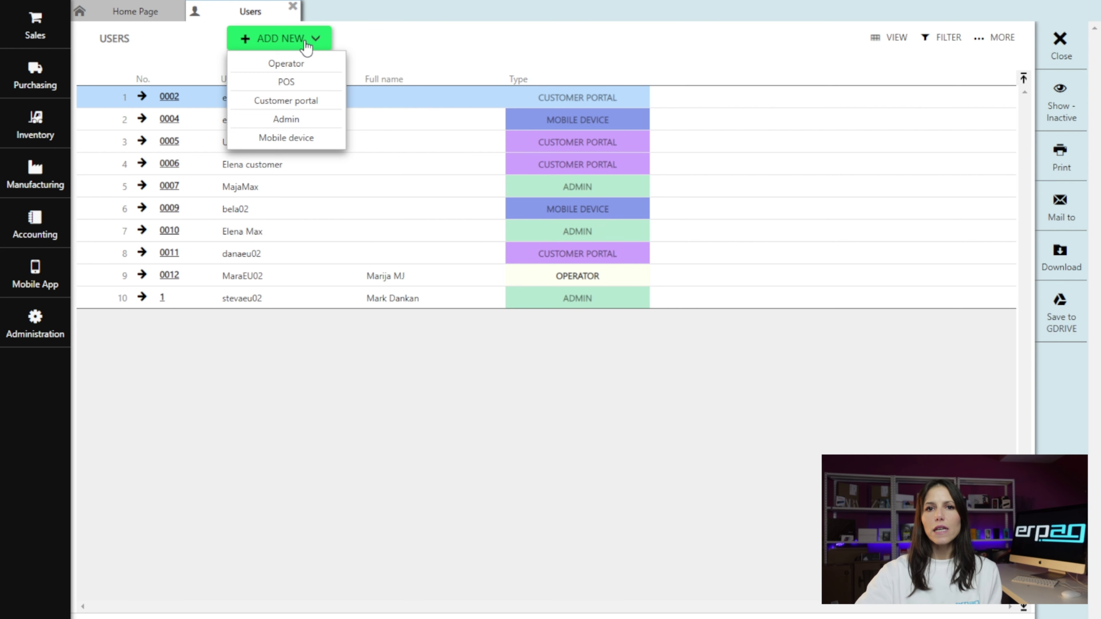
left_click(323, 82)
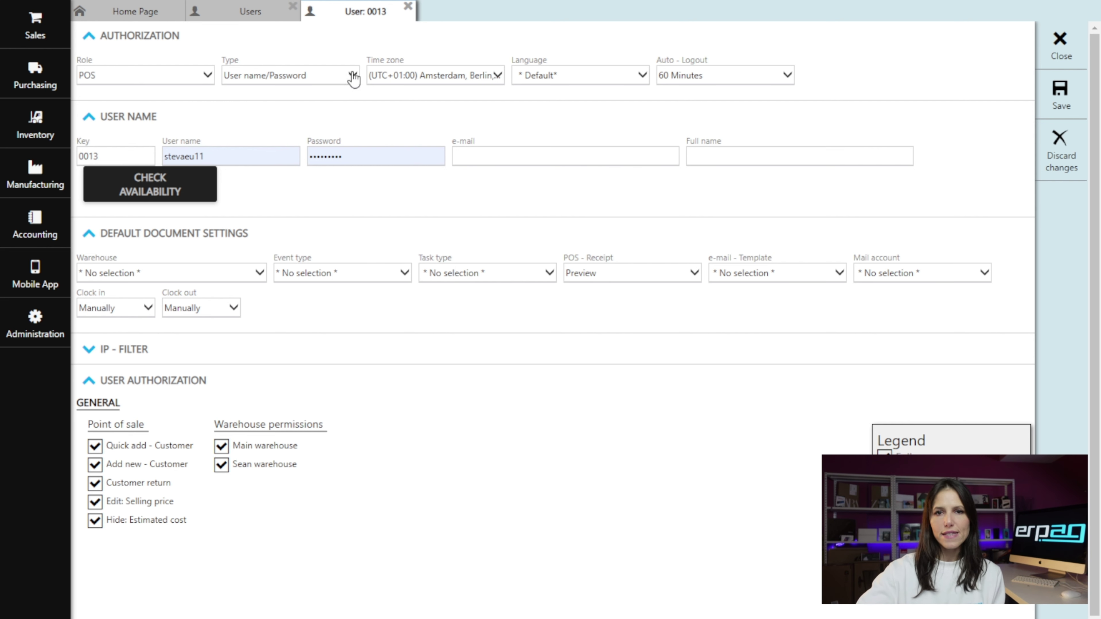
- Discard the unsaved new POS user form and pick a new user type from ADD NEW
left_click(1058, 40)
left_click(516, 358)
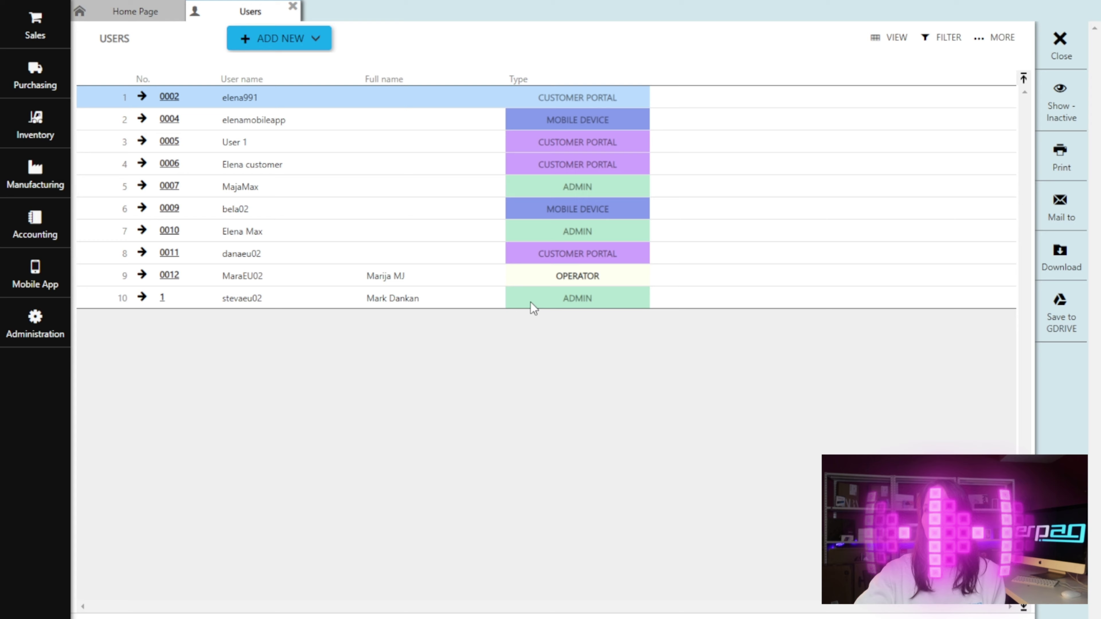
left_click(298, 41)
left_click(286, 138)
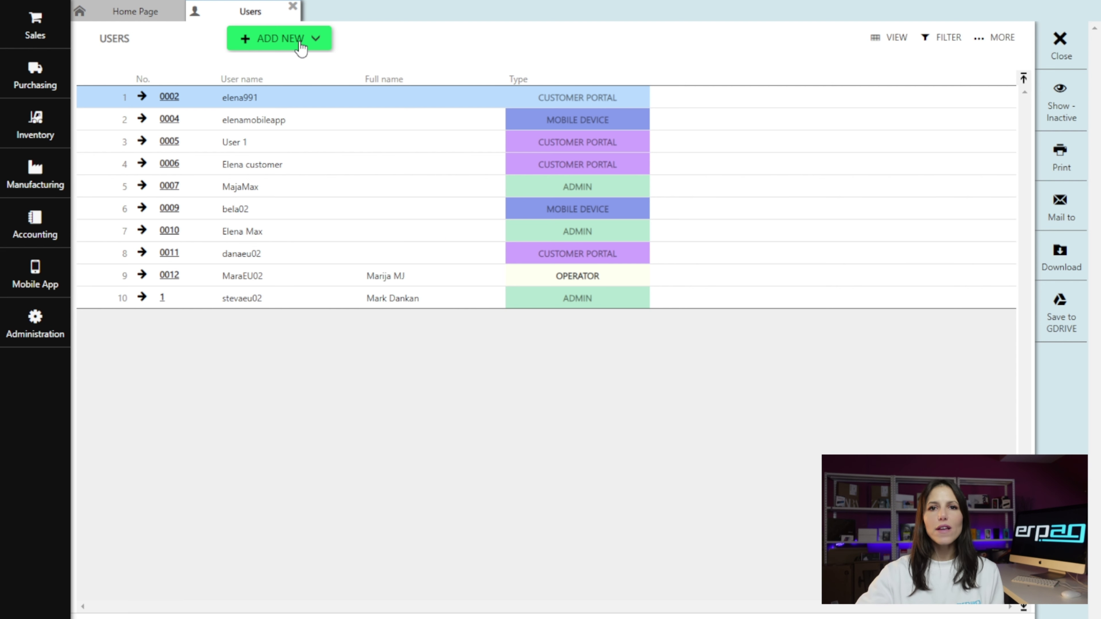
- Start a new Mobile device user, review its User Authorization permissions, and close the form
left_click(300, 43)
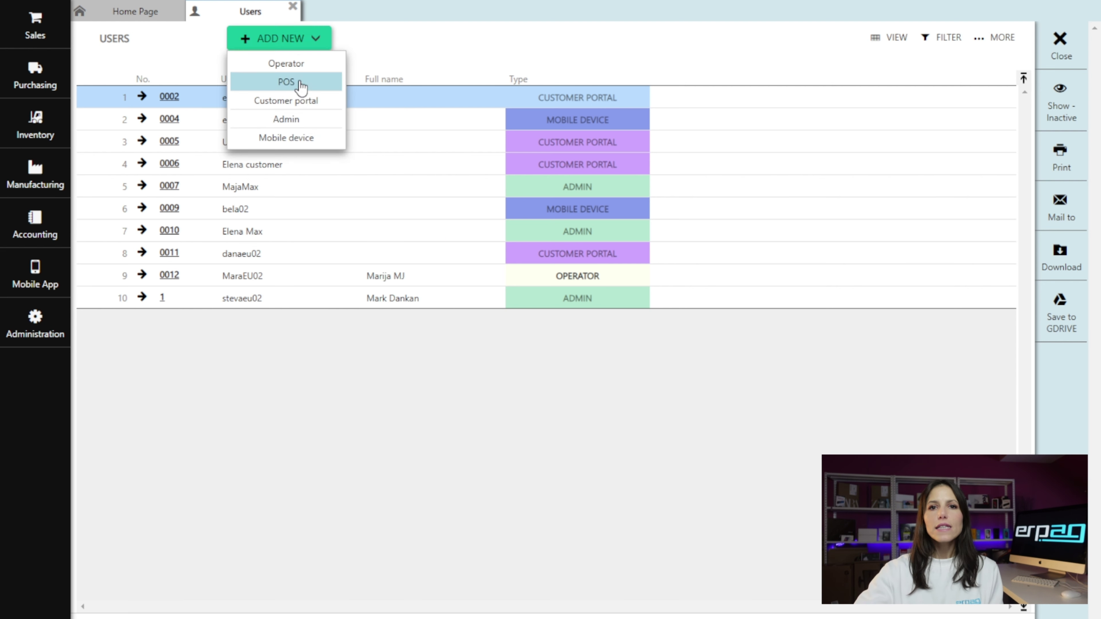
left_click(299, 138)
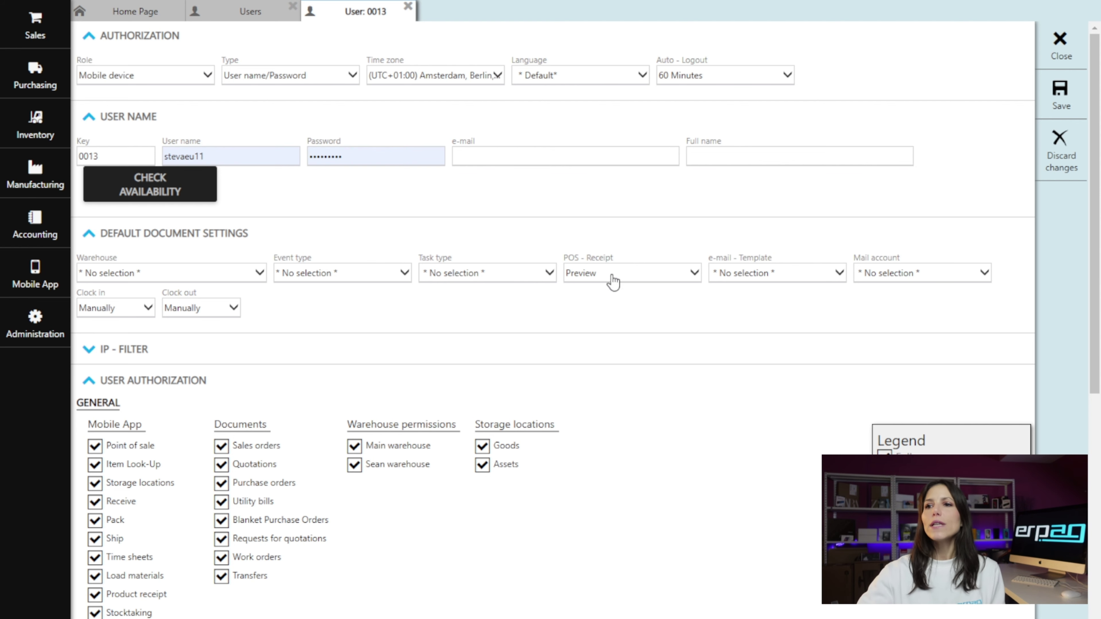
scroll(545, 291, "down", 2)
scroll(551, 288, "down", 2)
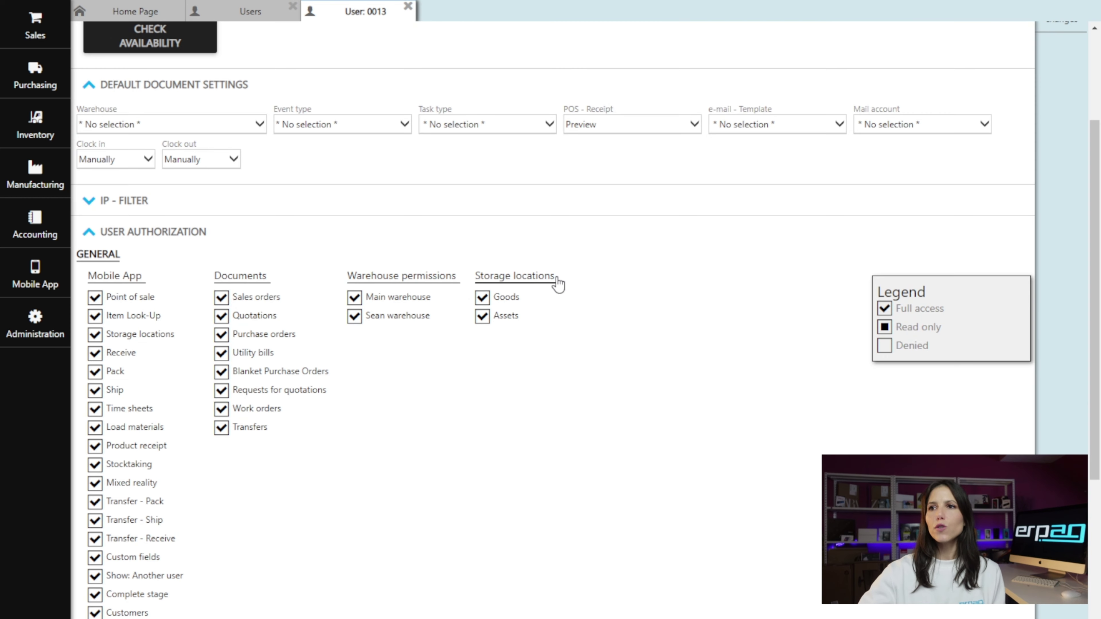
scroll(546, 373, "down", 6)
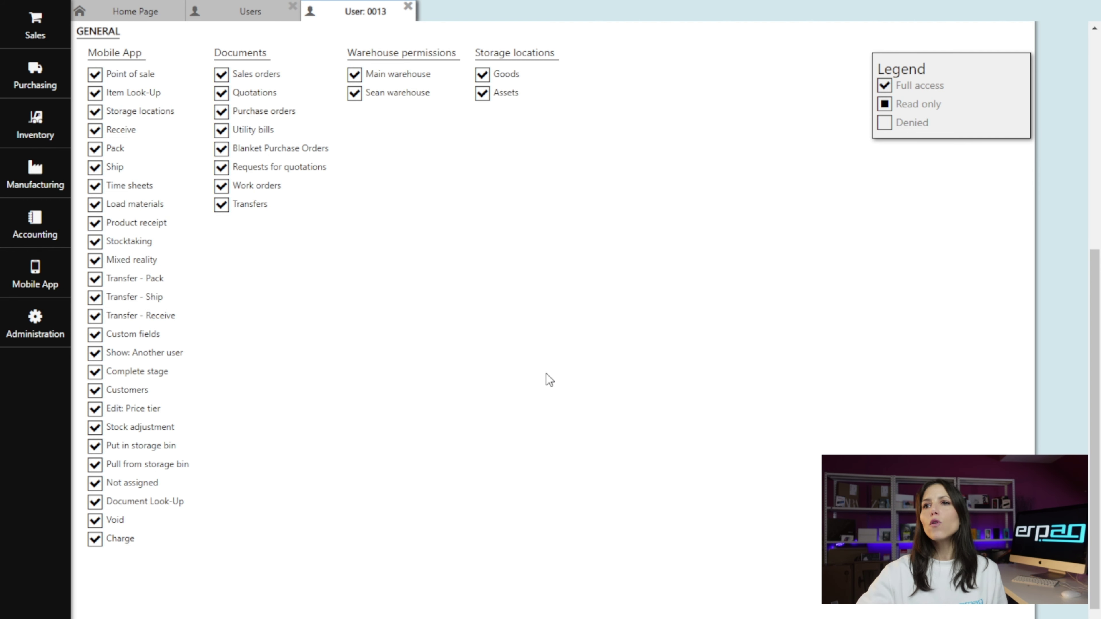
scroll(549, 380, "up", 2)
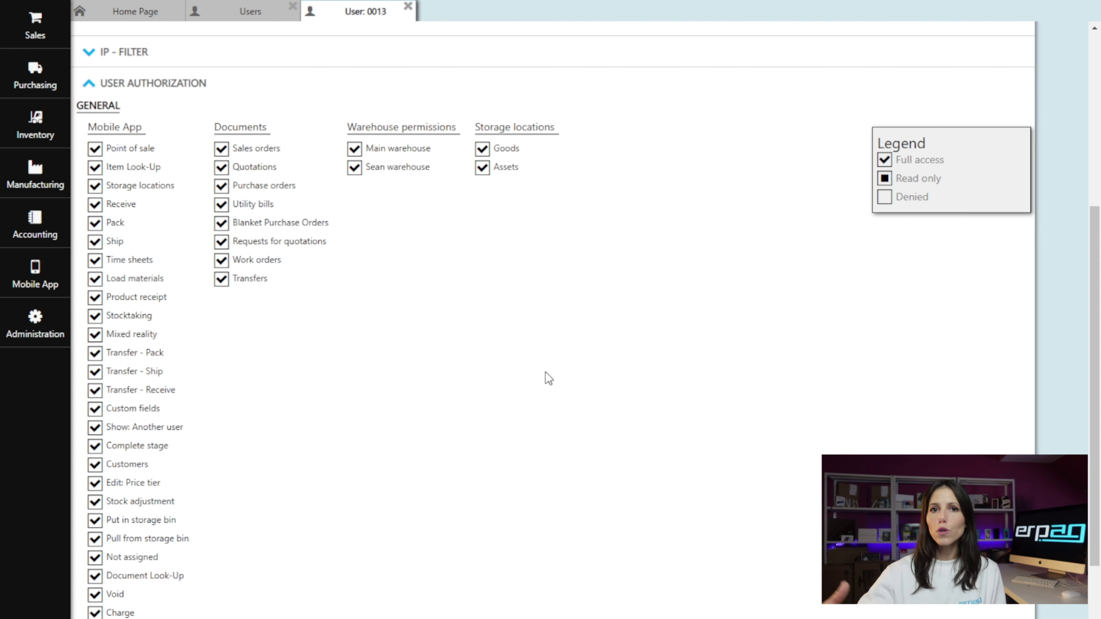
scroll(586, 333, "up", 6)
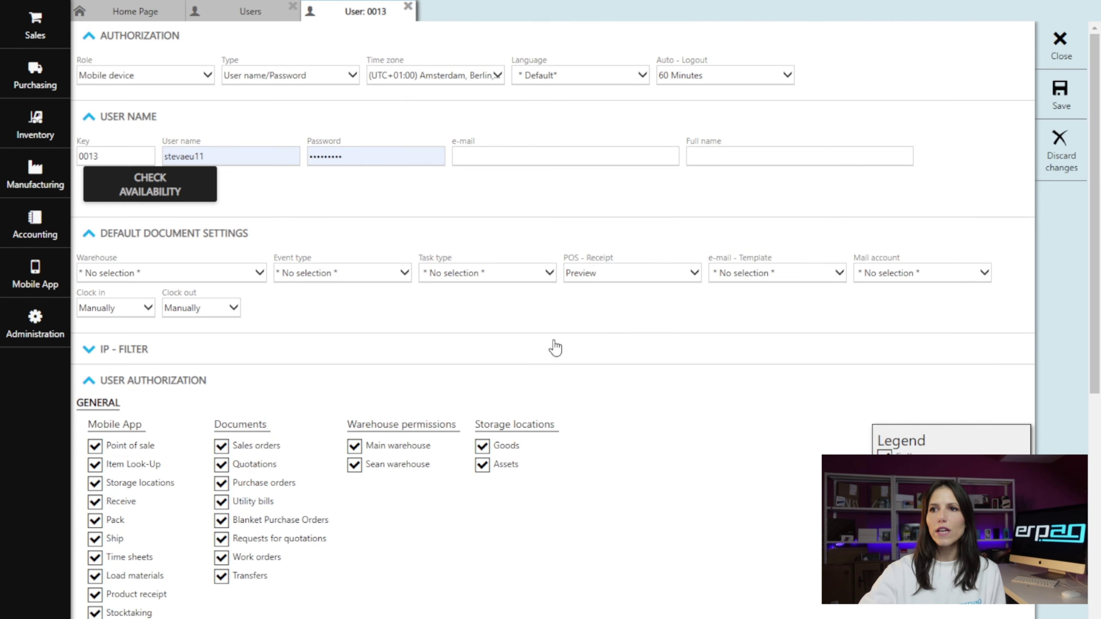
left_click(1061, 47)
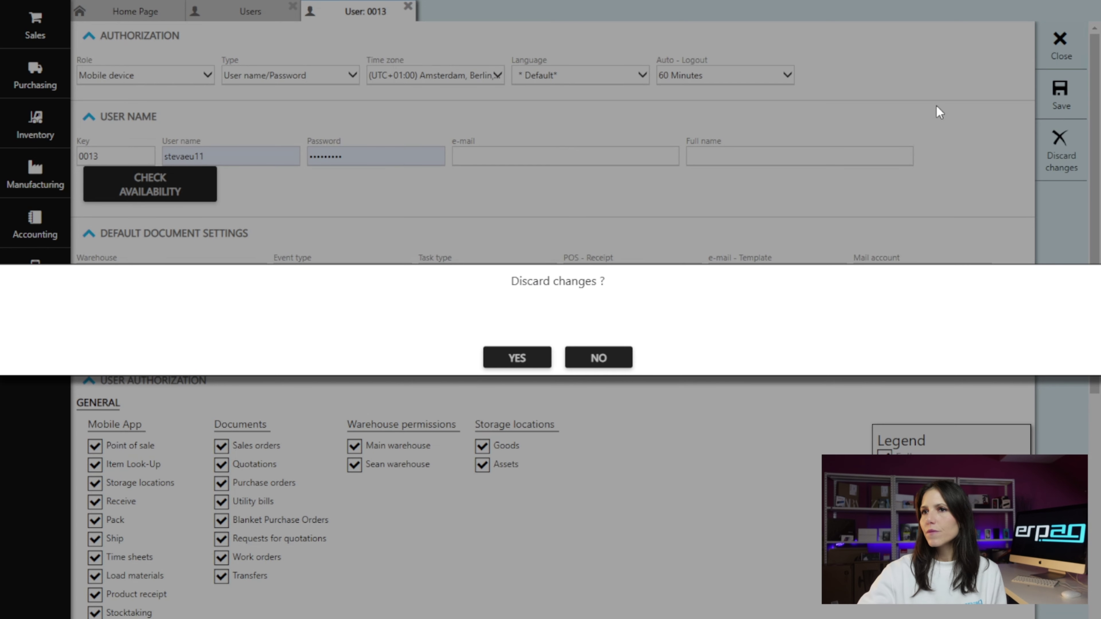
- Confirm discarding the Mobile device user and start a new Customer portal user
left_click(516, 357)
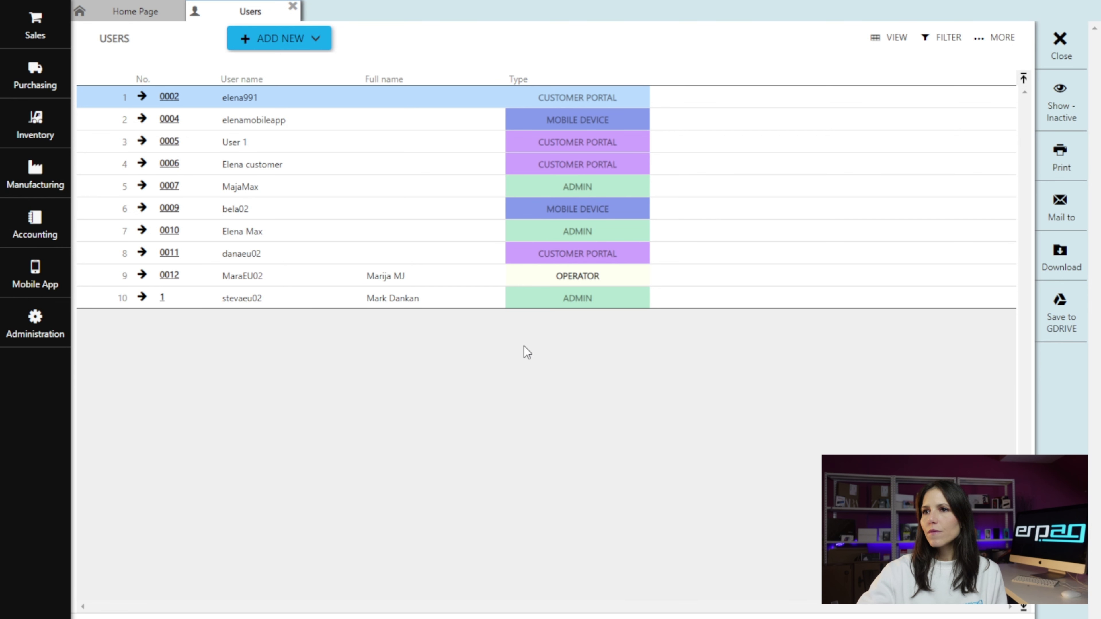
left_click(298, 43)
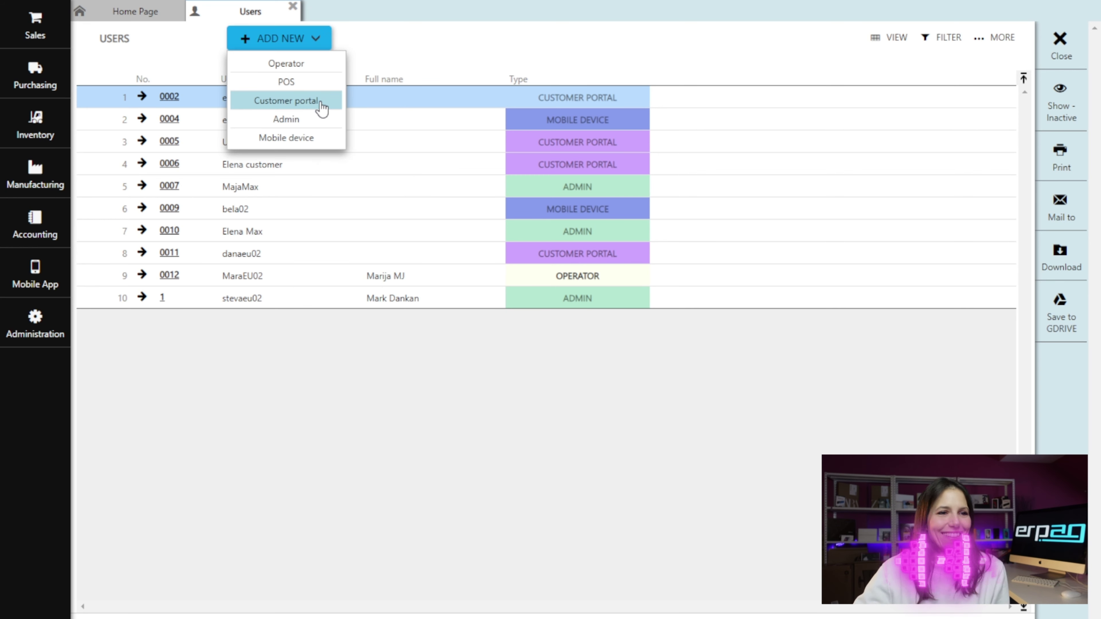
mouse_move(302, 49)
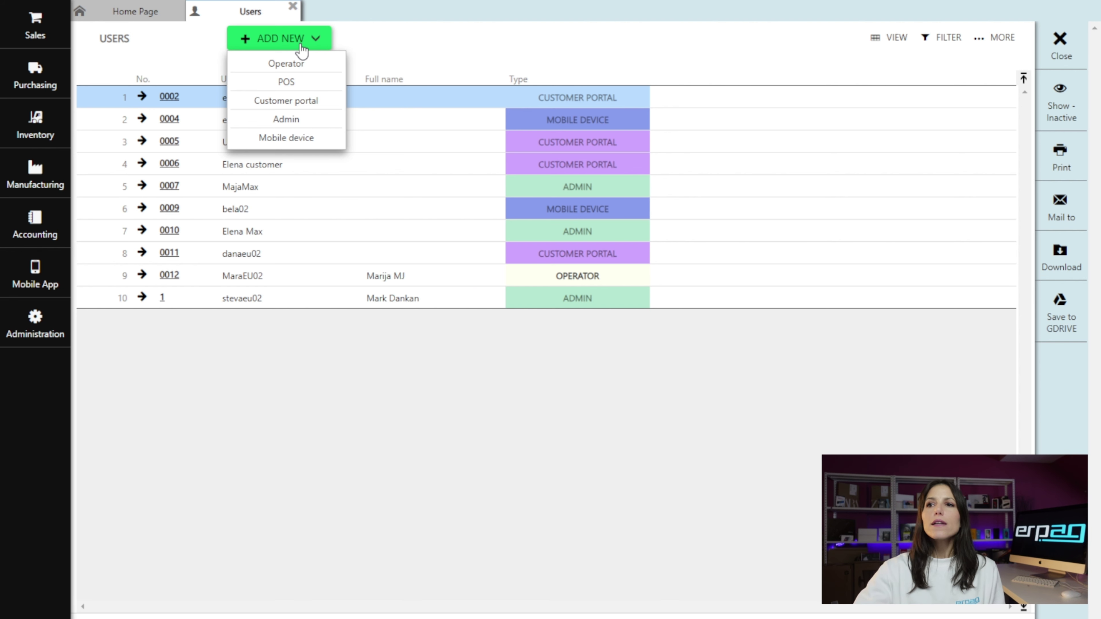
left_click(302, 104)
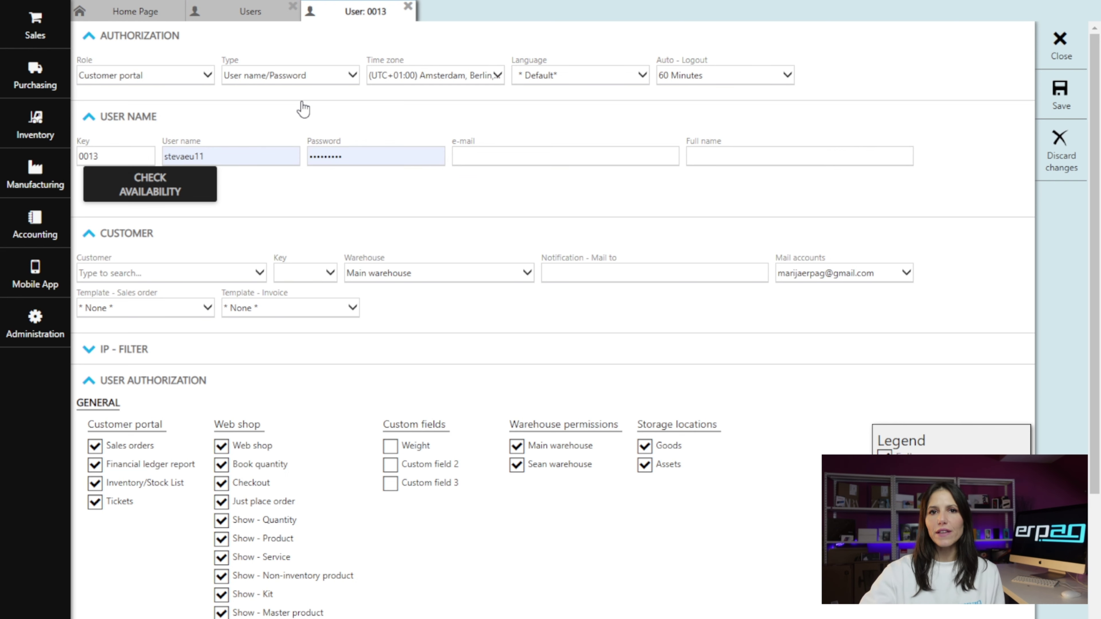
- Review the Customer portal User authorization checkboxes, then discard the unsaved user
scroll(402, 333, "down", 5)
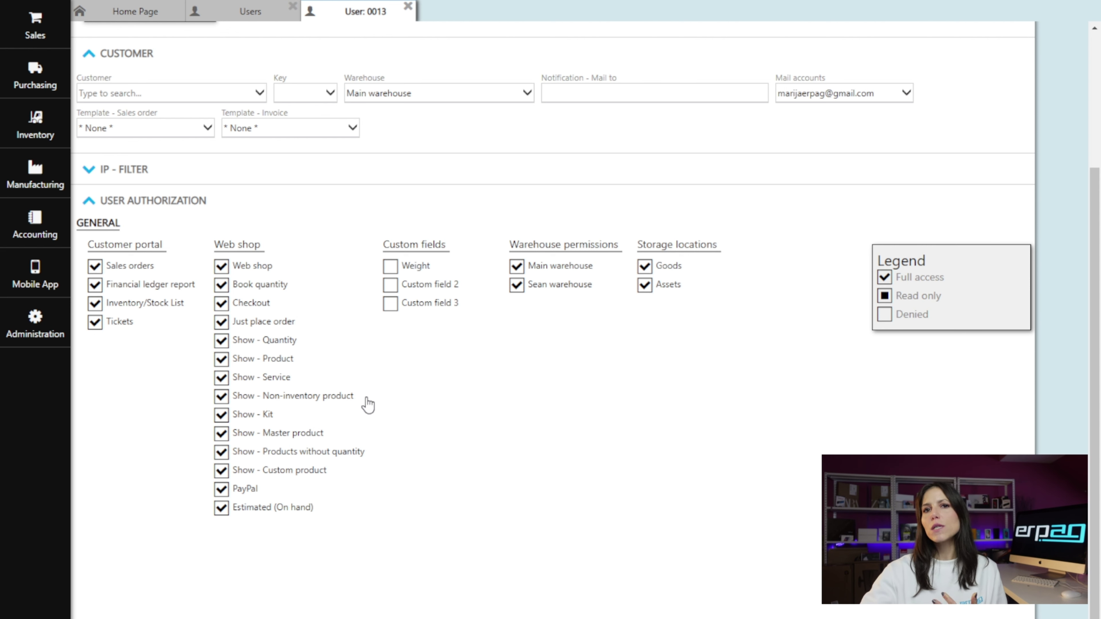
scroll(319, 410, "up", 5)
left_click(1068, 43)
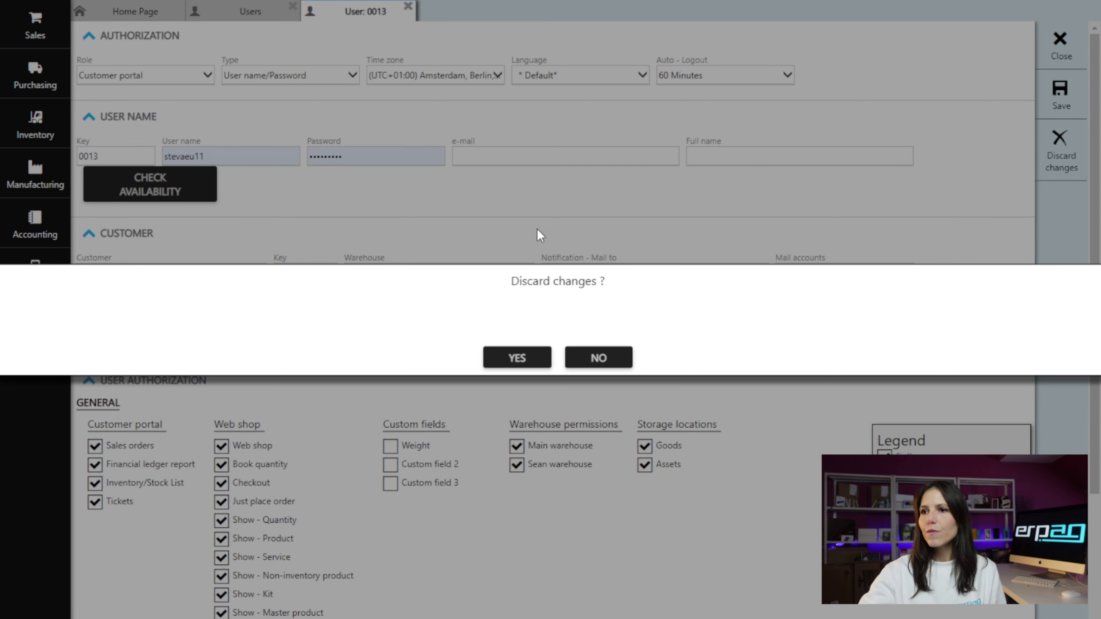
left_click(537, 358)
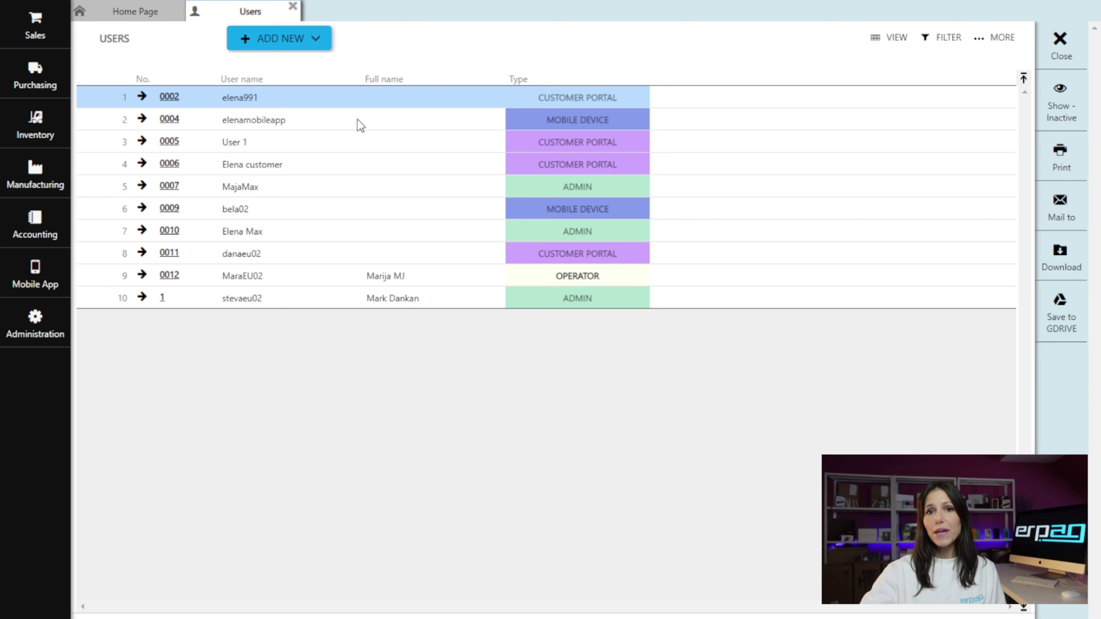
- Start a new Operator user, review its General, Sales, Purchasing and Inventory permissions, then close it unsaved
left_click(313, 39)
left_click(314, 66)
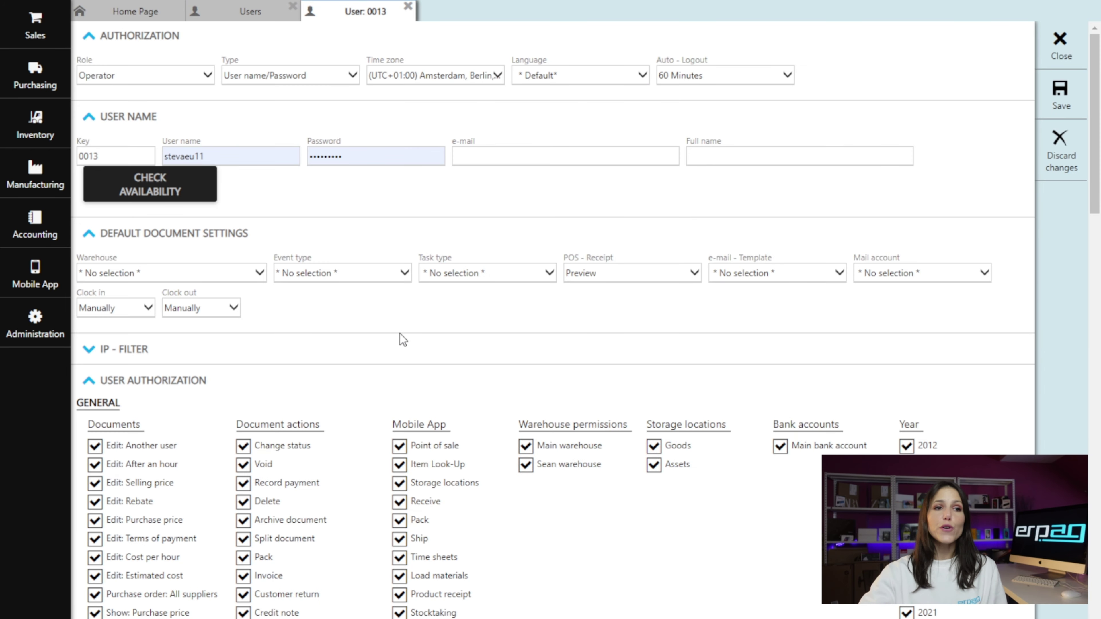
scroll(400, 341, "down", 8)
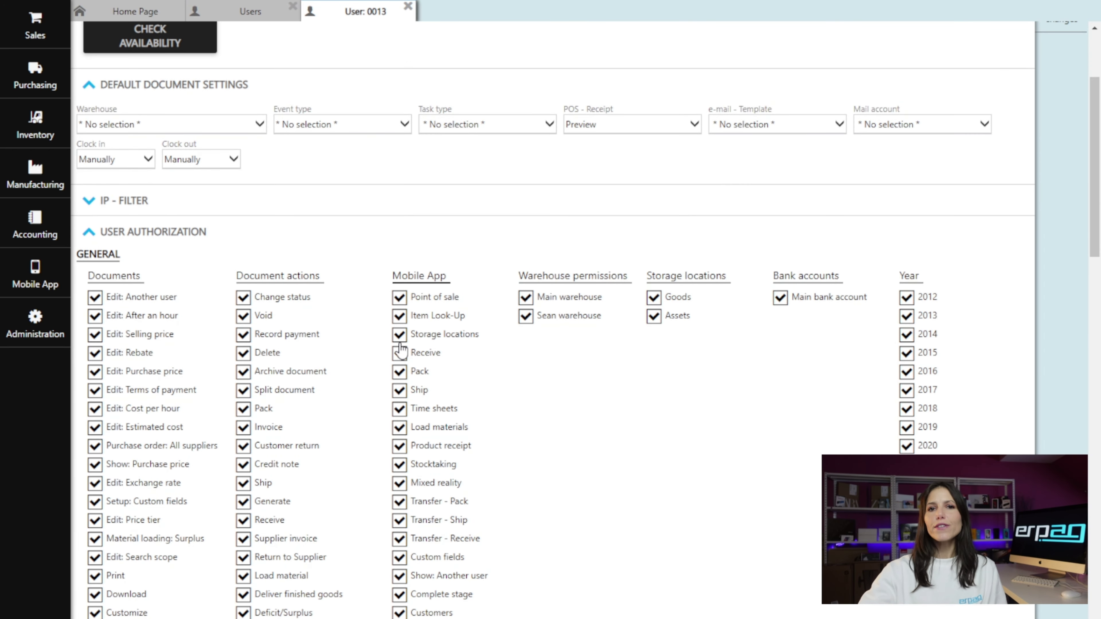
scroll(399, 347, "down", 6)
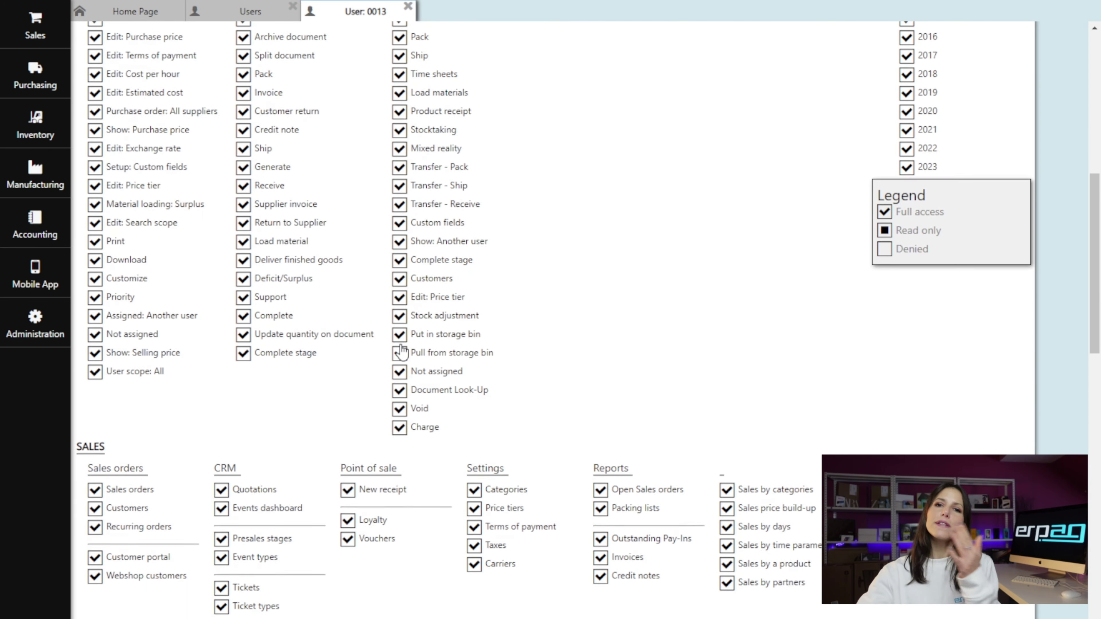
scroll(406, 349, "up", 8)
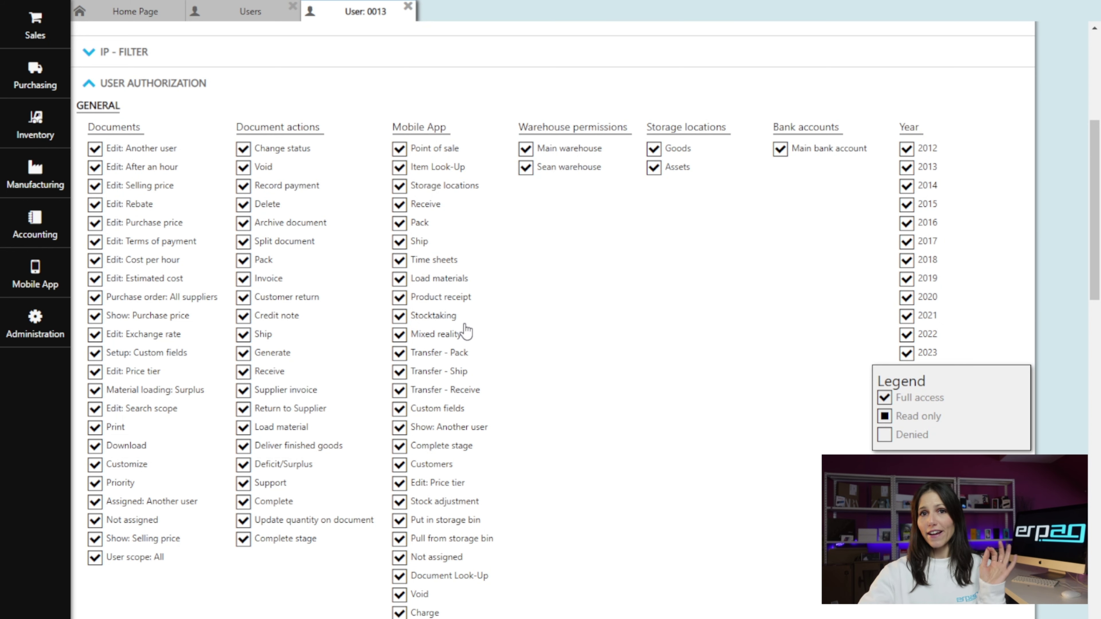
scroll(464, 420, "down", 14)
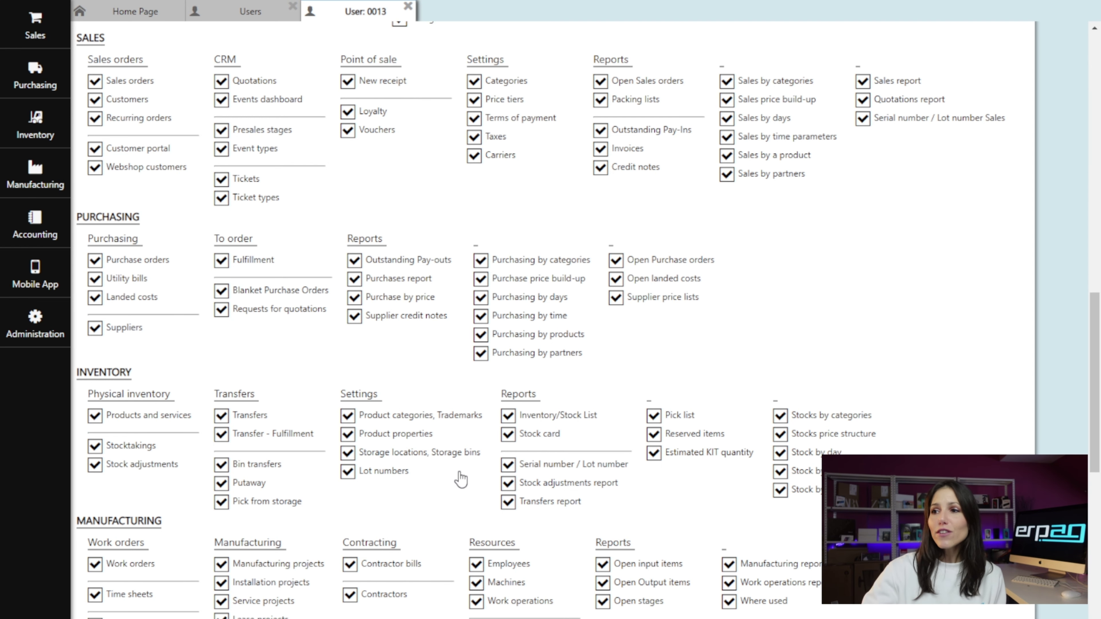
scroll(461, 479, "up", 3)
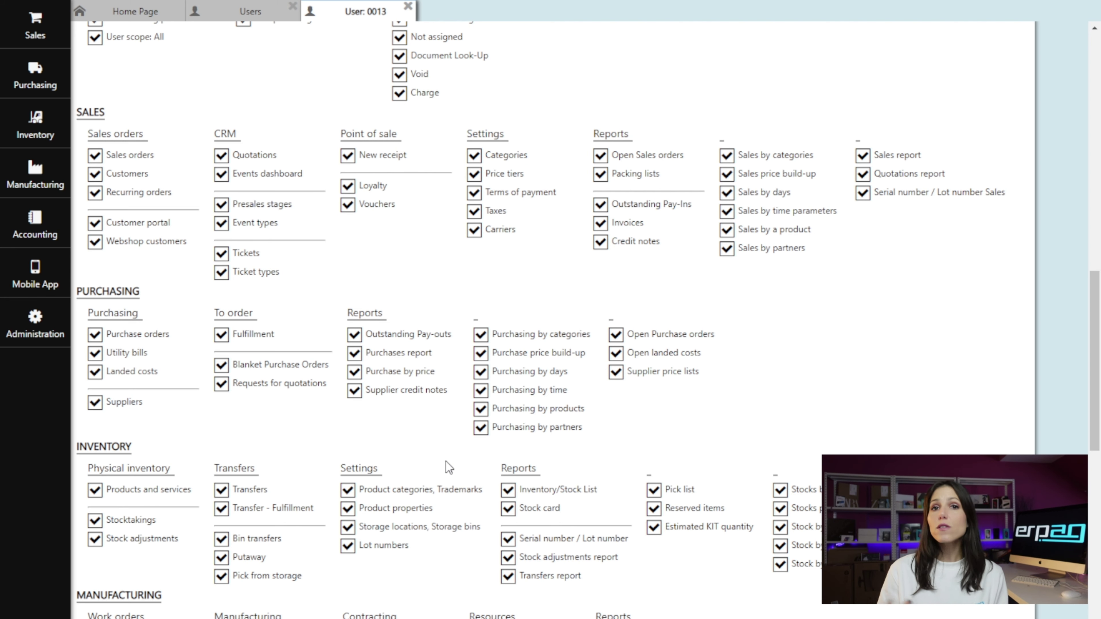
scroll(659, 423, "up", 15)
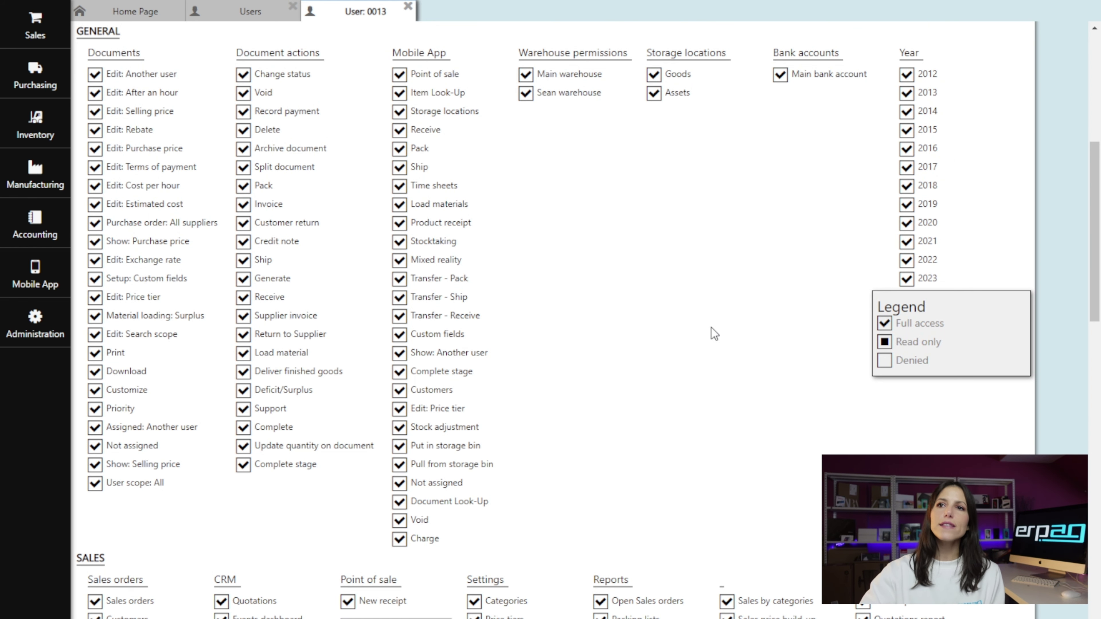
scroll(711, 327, "up", 2)
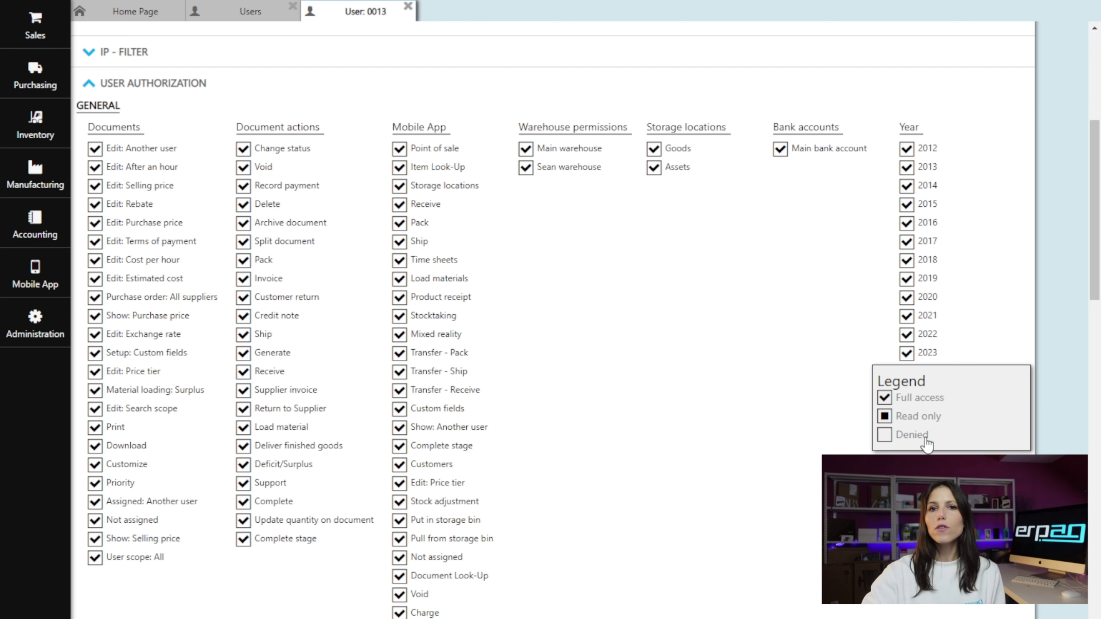
scroll(674, 410, "up", 6)
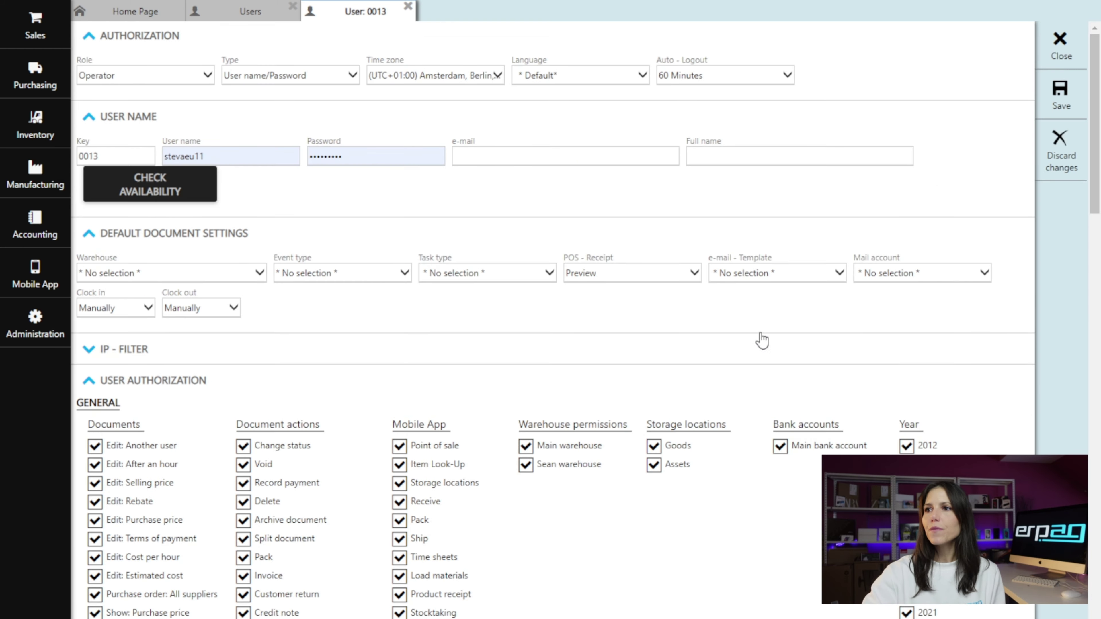
left_click(1073, 38)
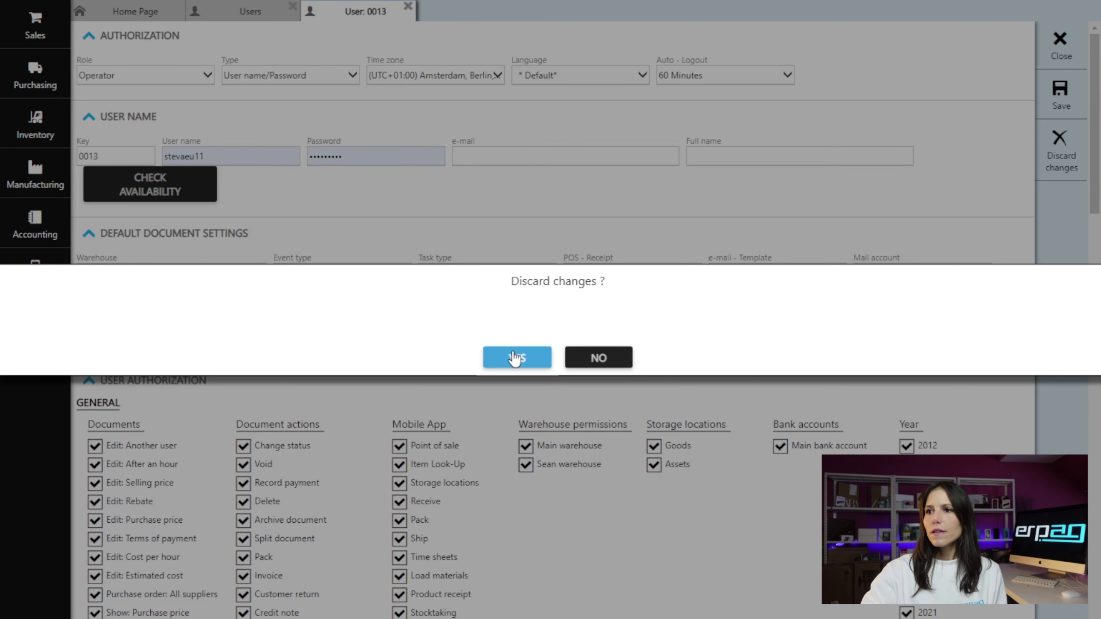